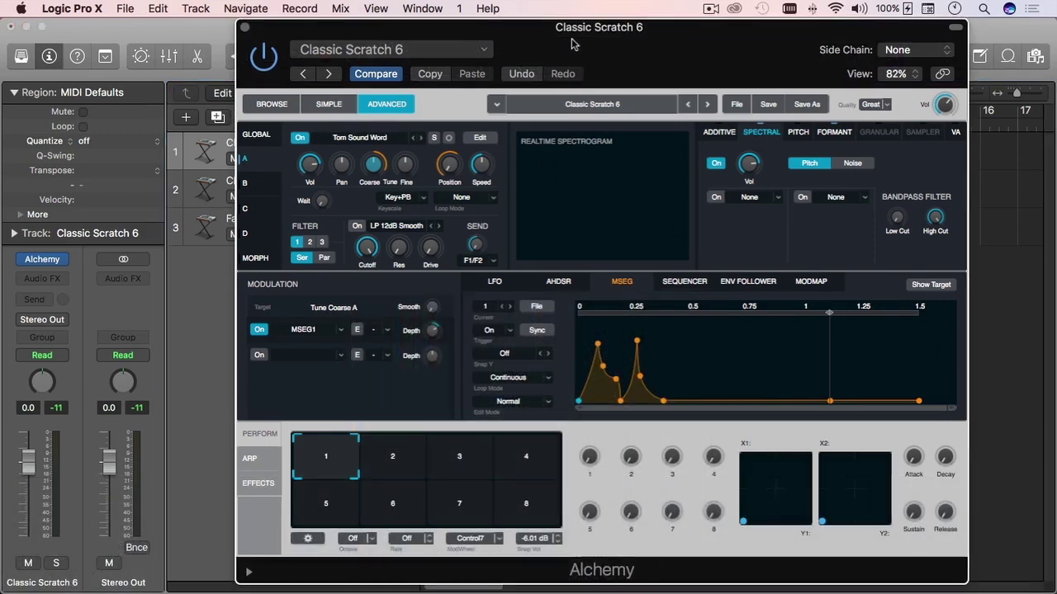
# Nudge the Alchemy window aside to reveal the track names, then select the Classic Scratch 2 track.
pyautogui.moveTo(529, 41); pyautogui.dragTo(616, 48)
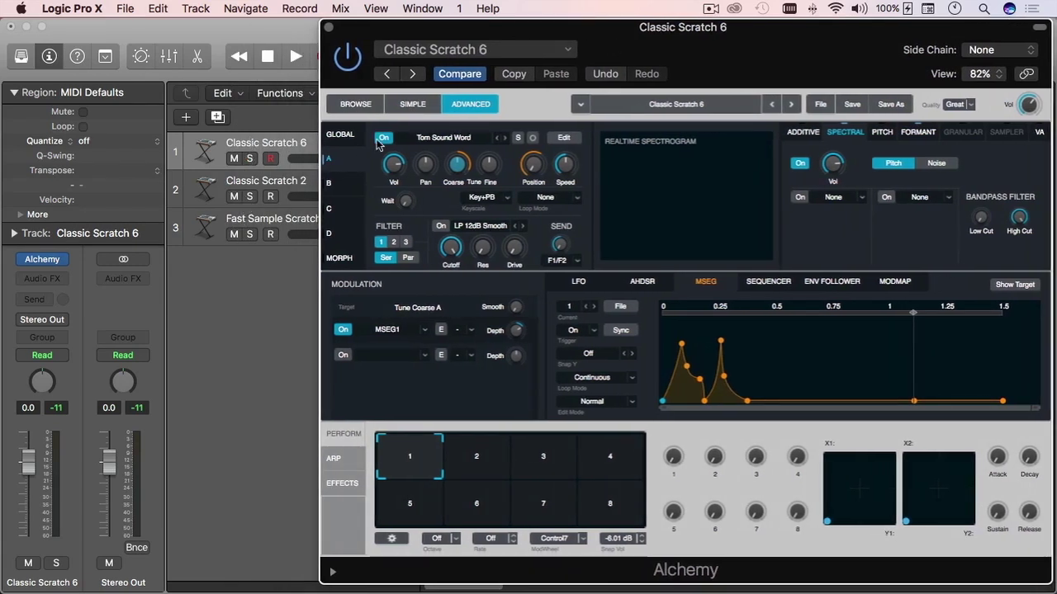
pyautogui.moveTo(660, 33)
pyautogui.mouseDown()
pyautogui.moveTo(583, 30)
pyautogui.moveTo(660, 33)
pyautogui.mouseUp()
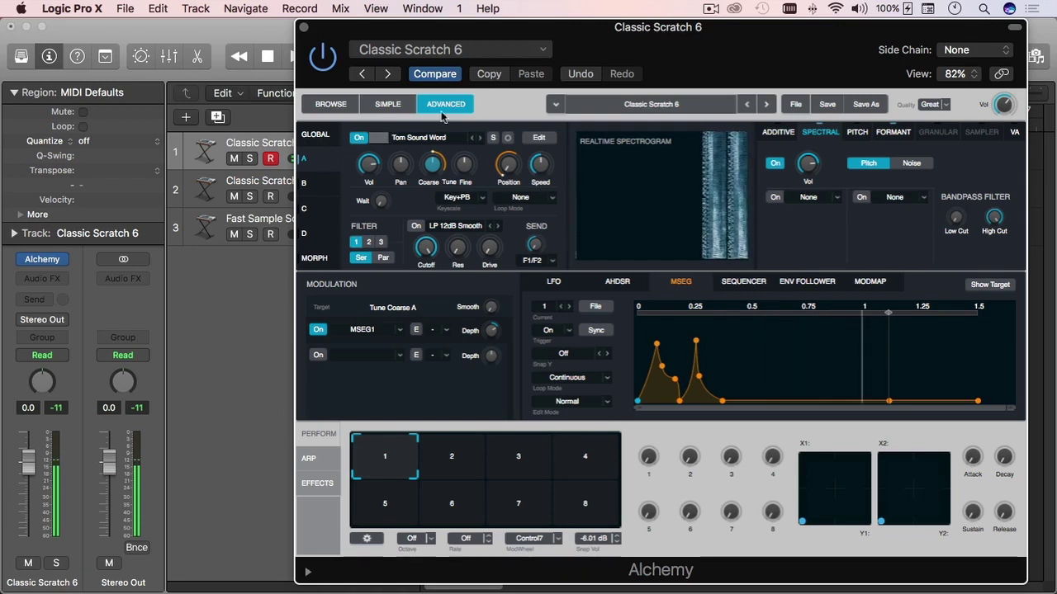
pyautogui.click(272, 192)
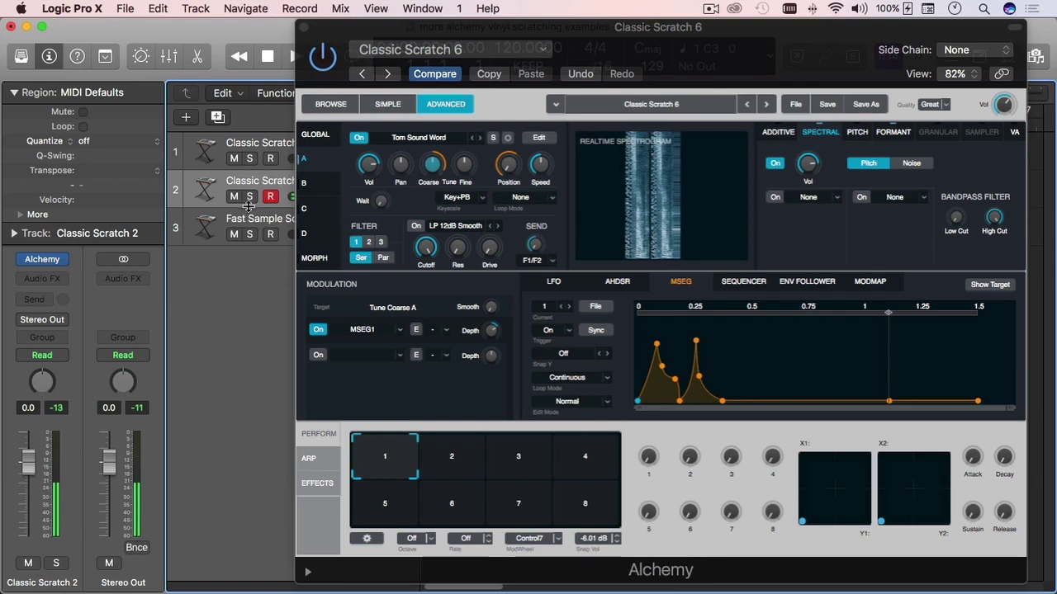
# Select track 3 Fast Sample Scratch 1, then go back to track 1 Classic Scratch 6.
pyautogui.click(246, 217)
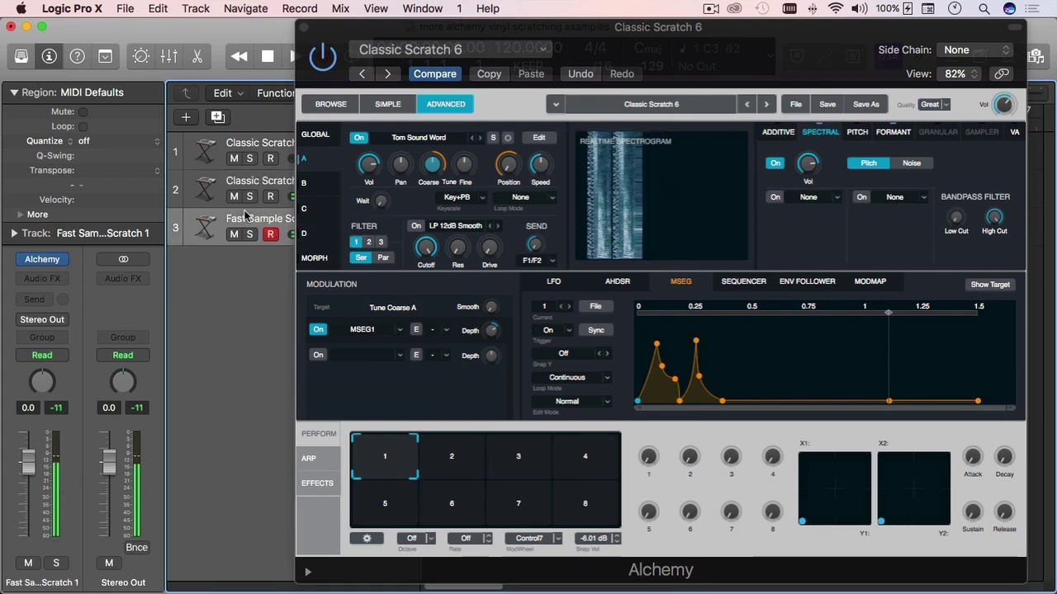
pyautogui.click(285, 139)
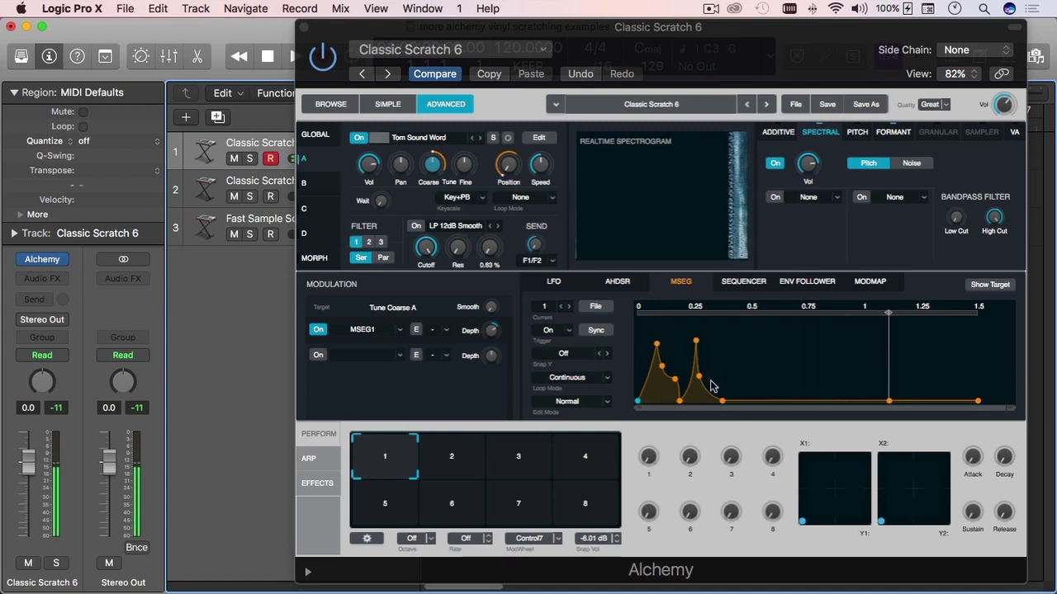
pyautogui.moveTo(364, 170)
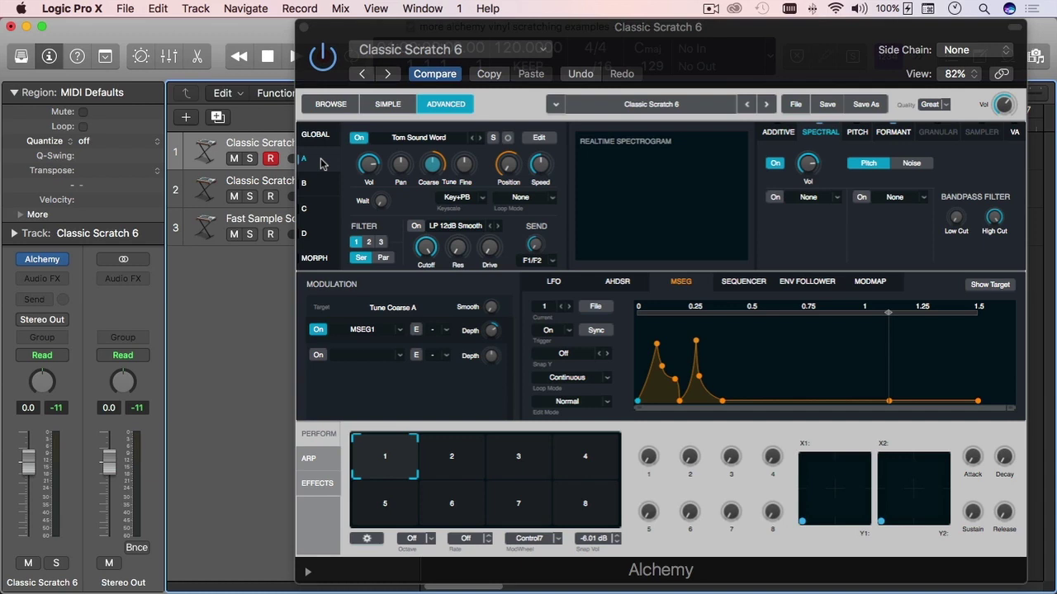
pyautogui.click(538, 139)
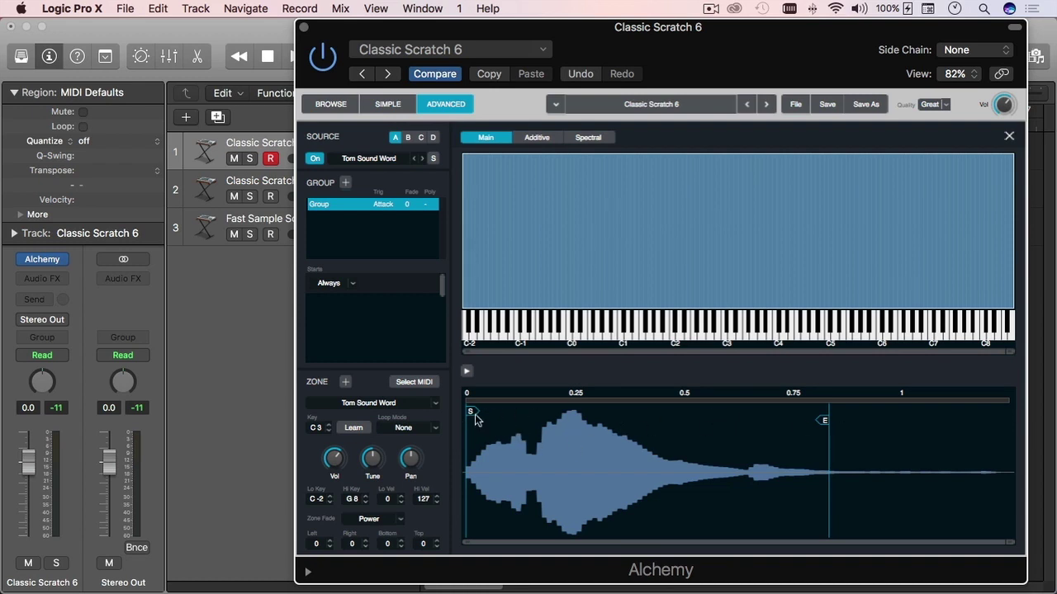
pyautogui.click(1009, 137)
pyautogui.moveTo(436, 169)
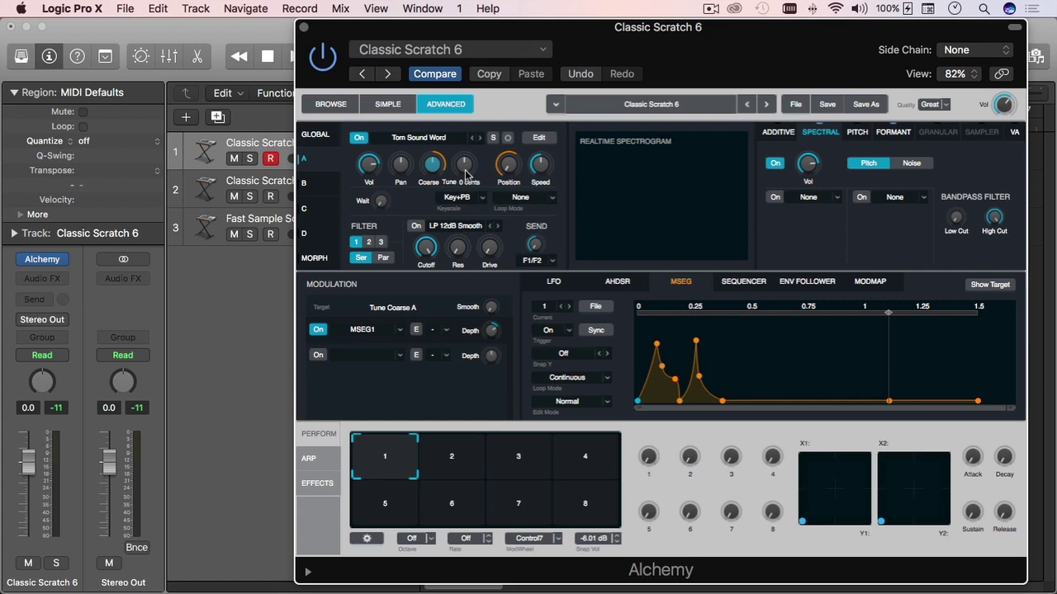
pyautogui.click(507, 164)
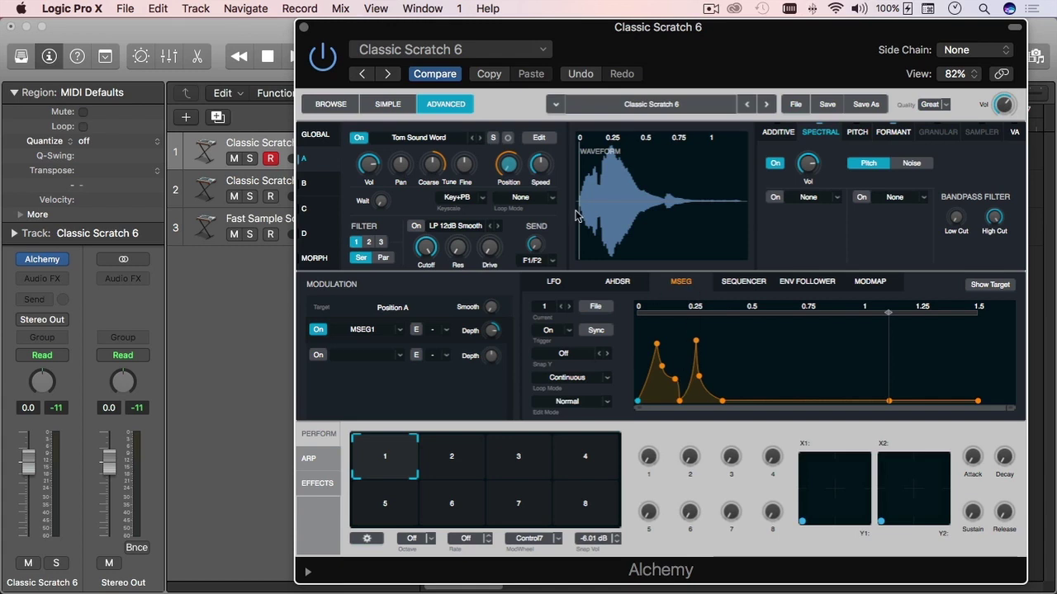
pyautogui.moveTo(510, 165)
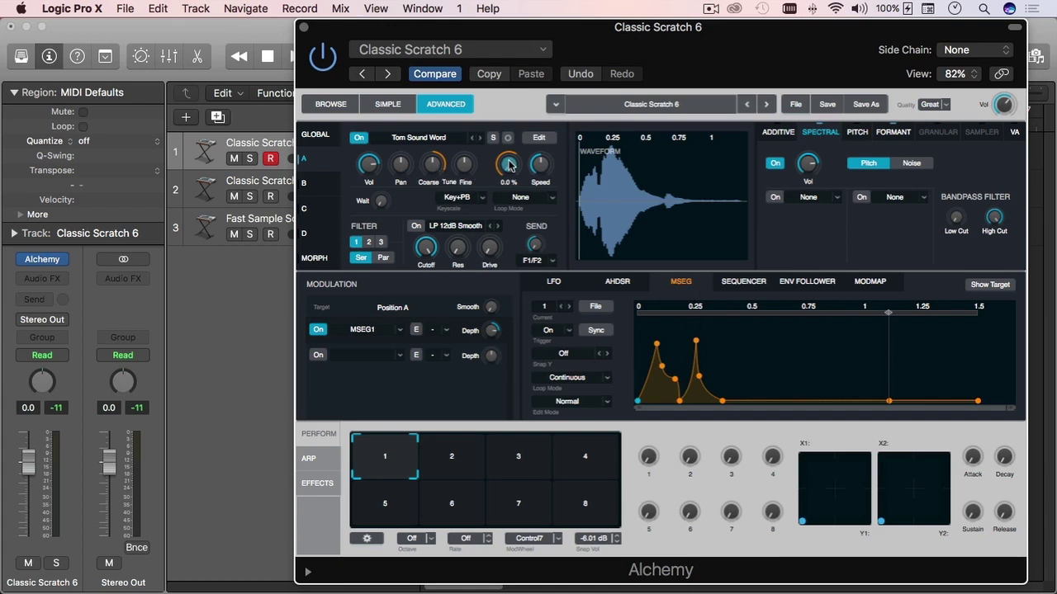
pyautogui.rightClick(510, 166)
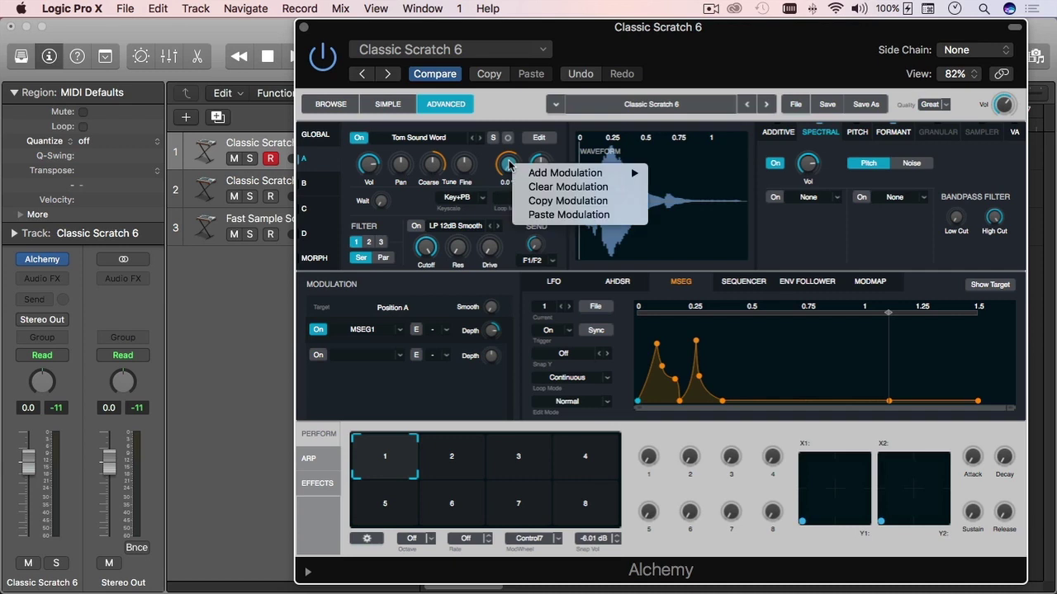
pyautogui.moveTo(565, 175)
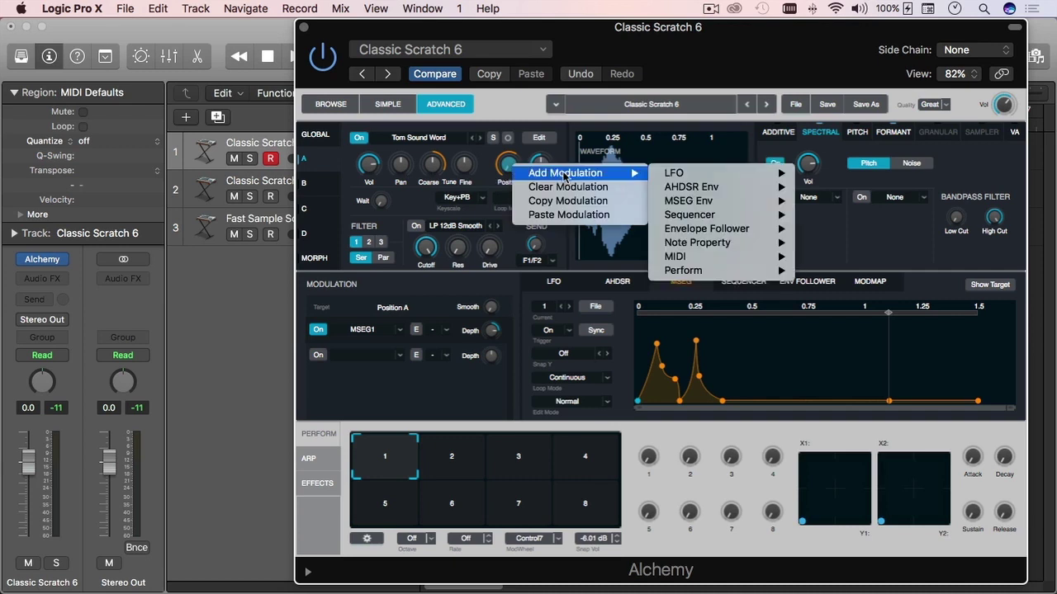
pyautogui.moveTo(702, 203)
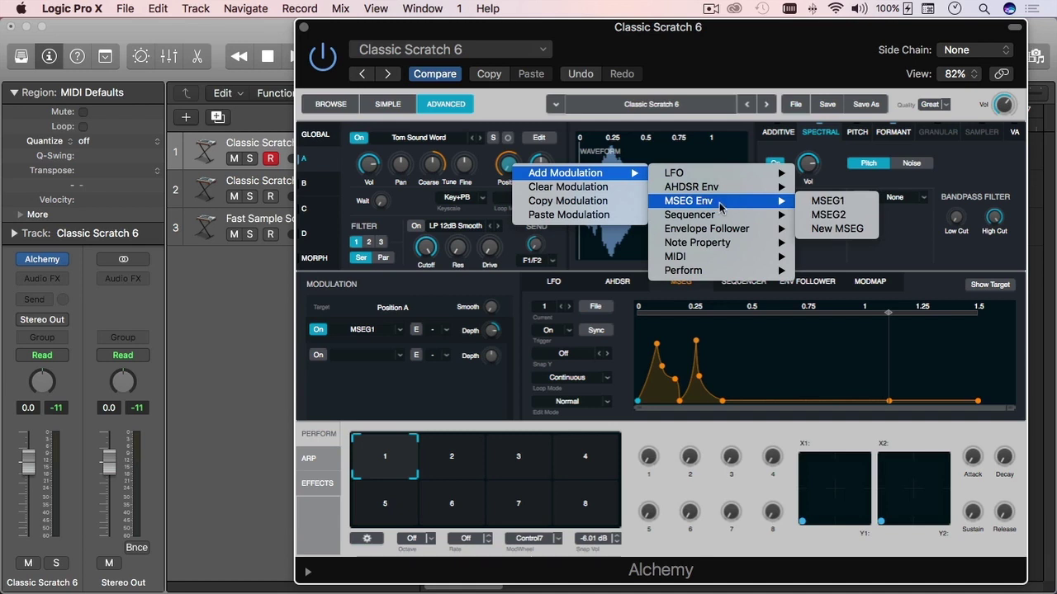
pyautogui.click(452, 391)
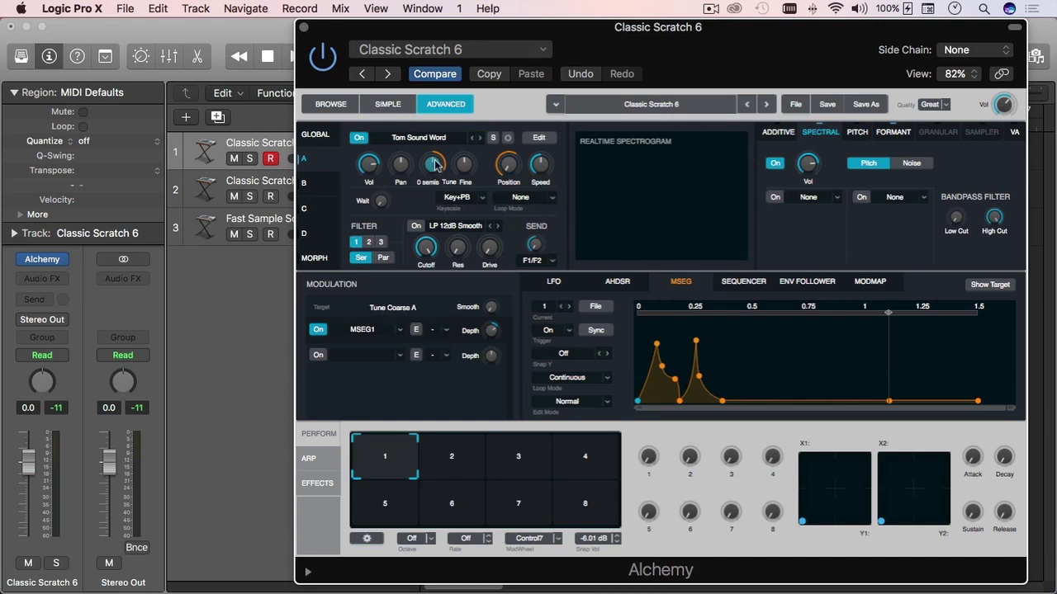
# Show Source A's Position knob modulation, MSEG1 routed to Position A with the waveform.
pyautogui.moveTo(492, 334)
pyautogui.moveTo(439, 168)
pyautogui.moveTo(504, 169)
pyautogui.click(506, 168)
pyautogui.moveTo(492, 331)
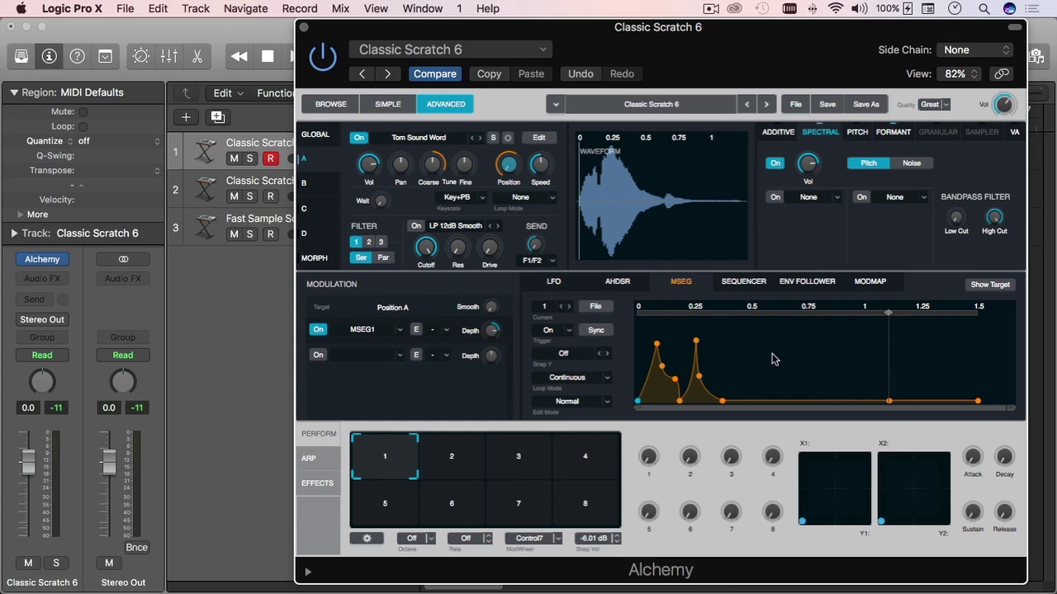
# Display the Tune Coarse A envelope and zoom the MSEG graph to 0–0.5 seconds.
pyautogui.moveTo(437, 171)
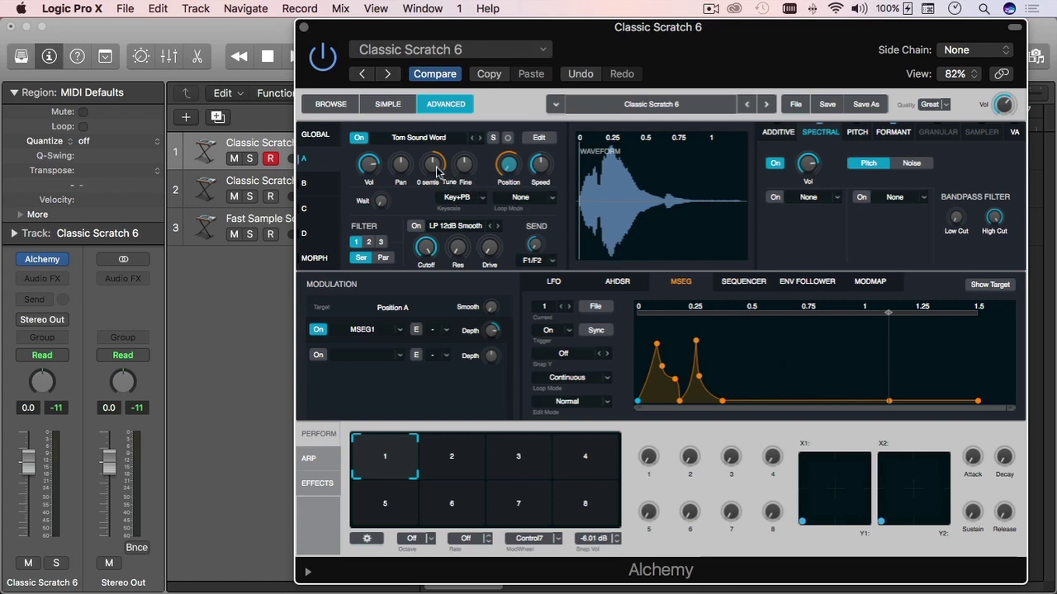
pyautogui.click(434, 167)
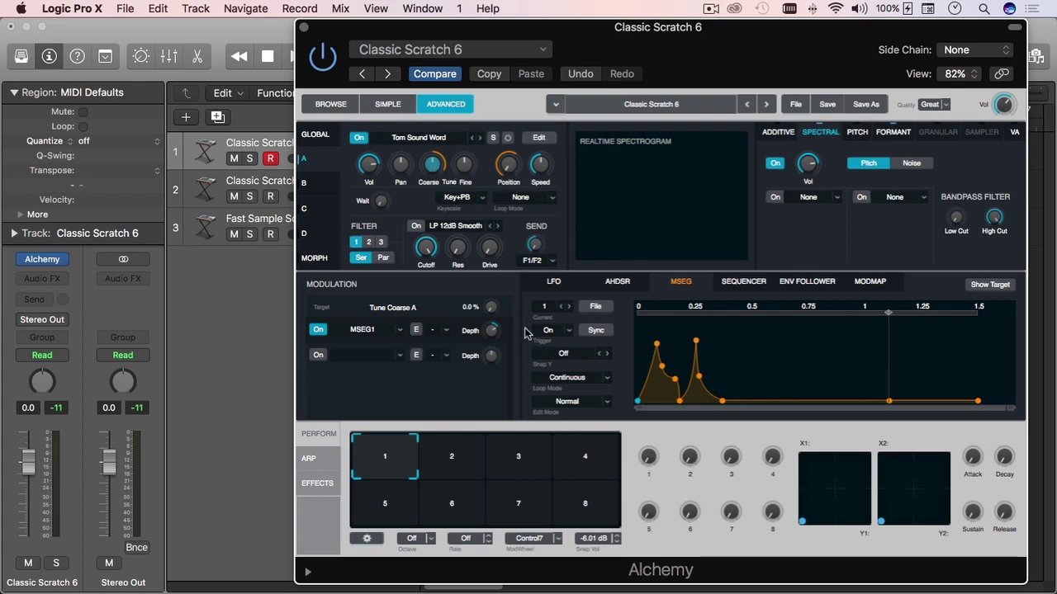
pyautogui.moveTo(1009, 411); pyautogui.dragTo(935, 411)
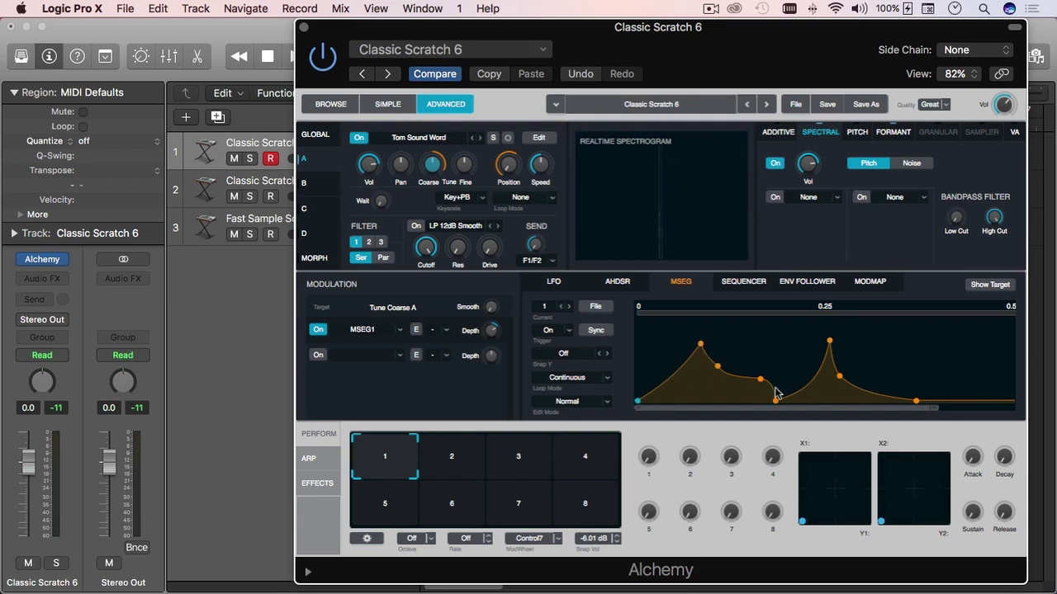
# Switch to the Position A envelope and zoom the MSEG graph to 0–0.5 seconds.
pyautogui.click(512, 167)
pyautogui.moveTo(1009, 415); pyautogui.dragTo(956, 410)
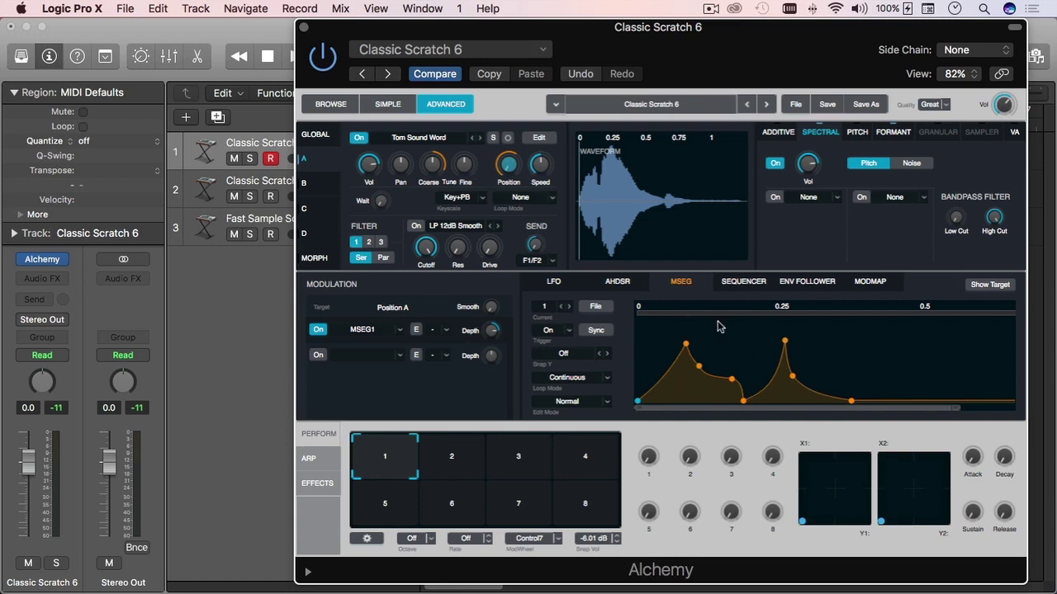
# Lower MSEG1's depth on Position A below 100 % and open Source A's sample editor.
pyautogui.moveTo(496, 334)
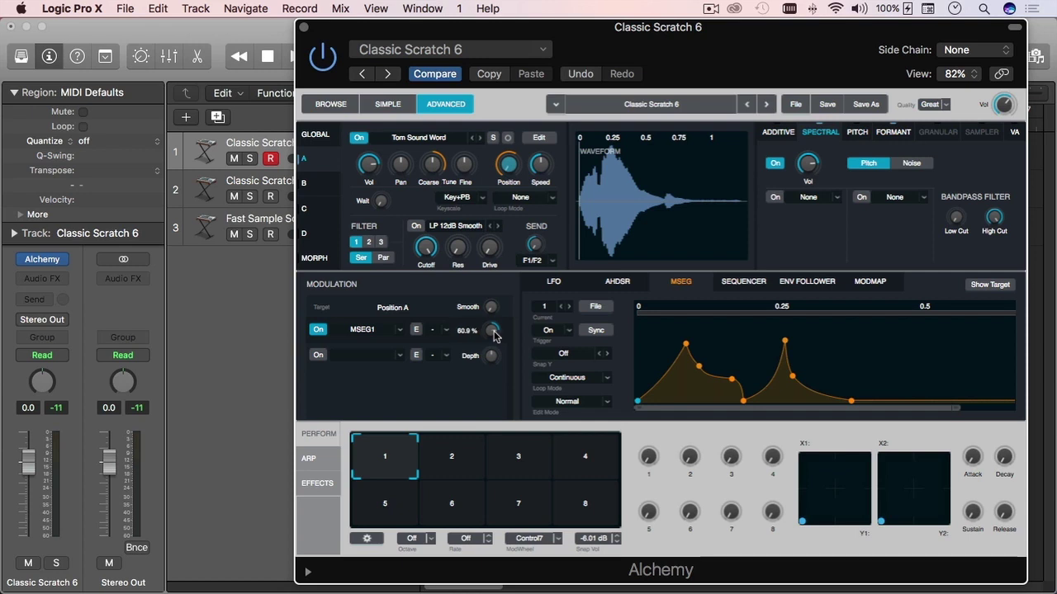
pyautogui.moveTo(499, 239)
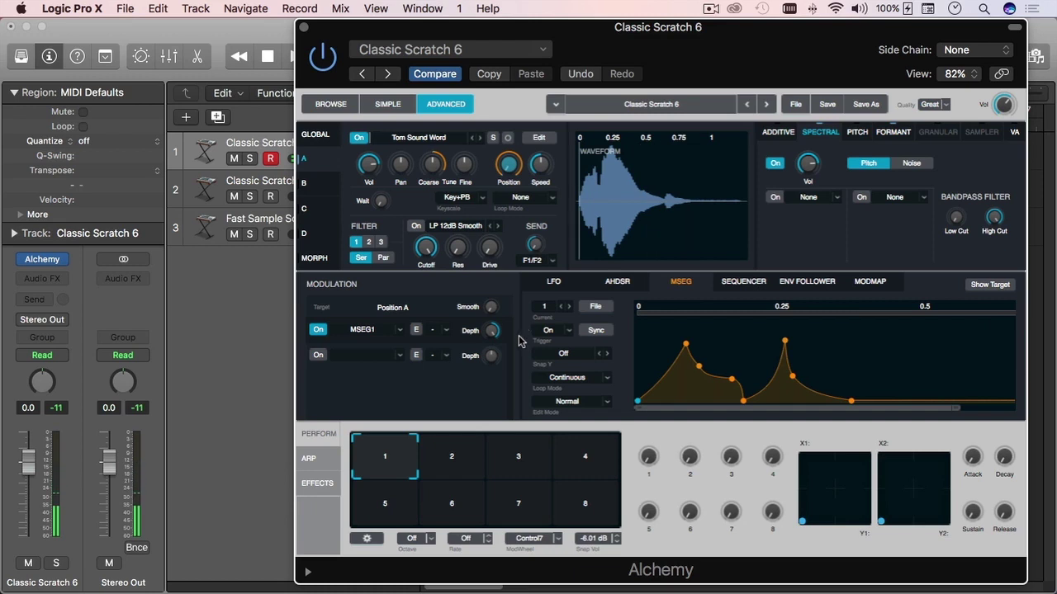
pyautogui.moveTo(498, 339); pyautogui.dragTo(493, 374)
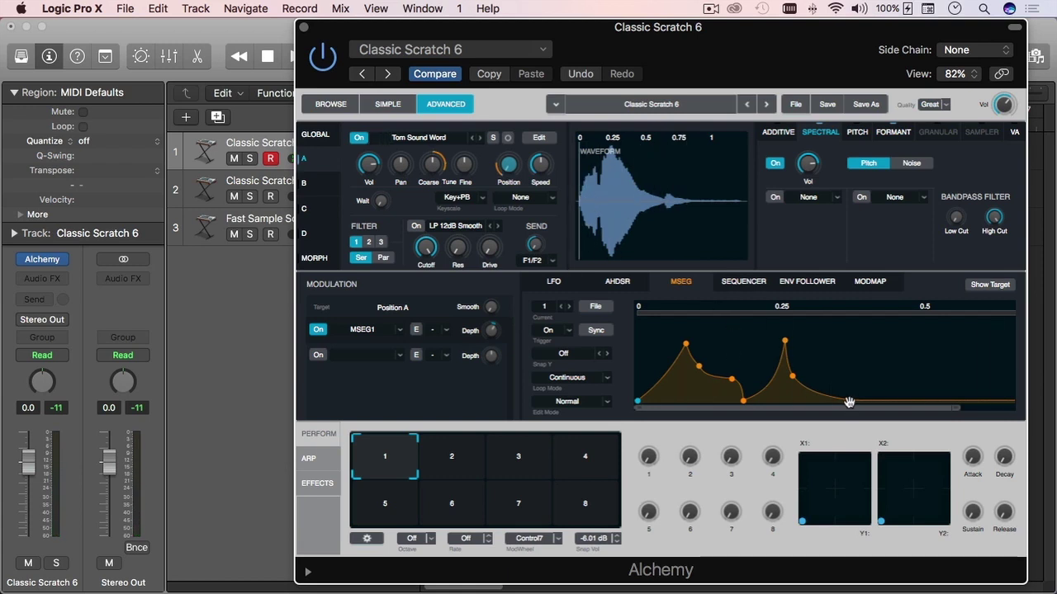
pyautogui.moveTo(487, 334)
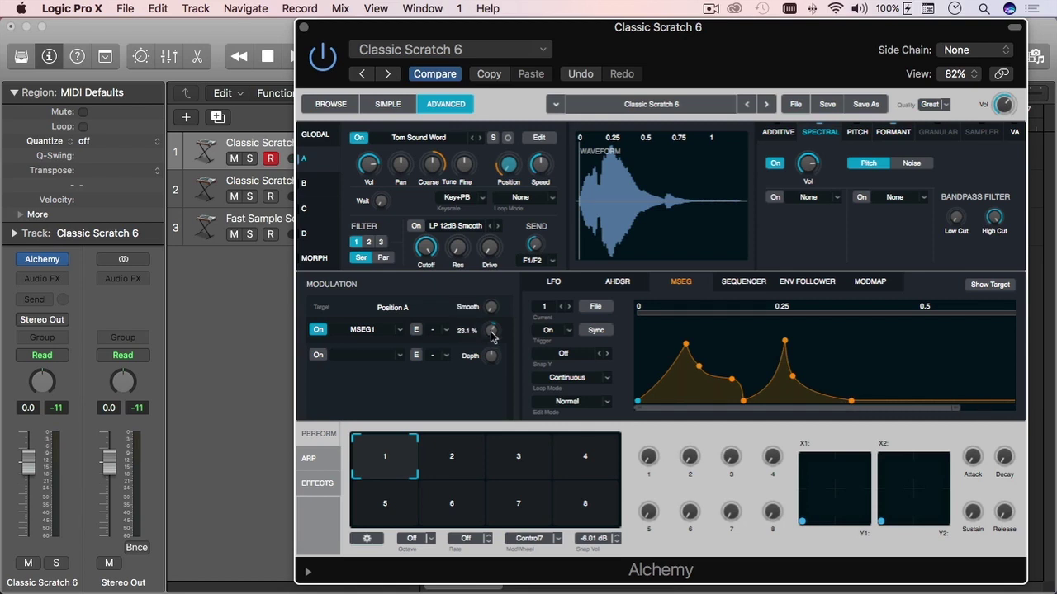
pyautogui.click(540, 138)
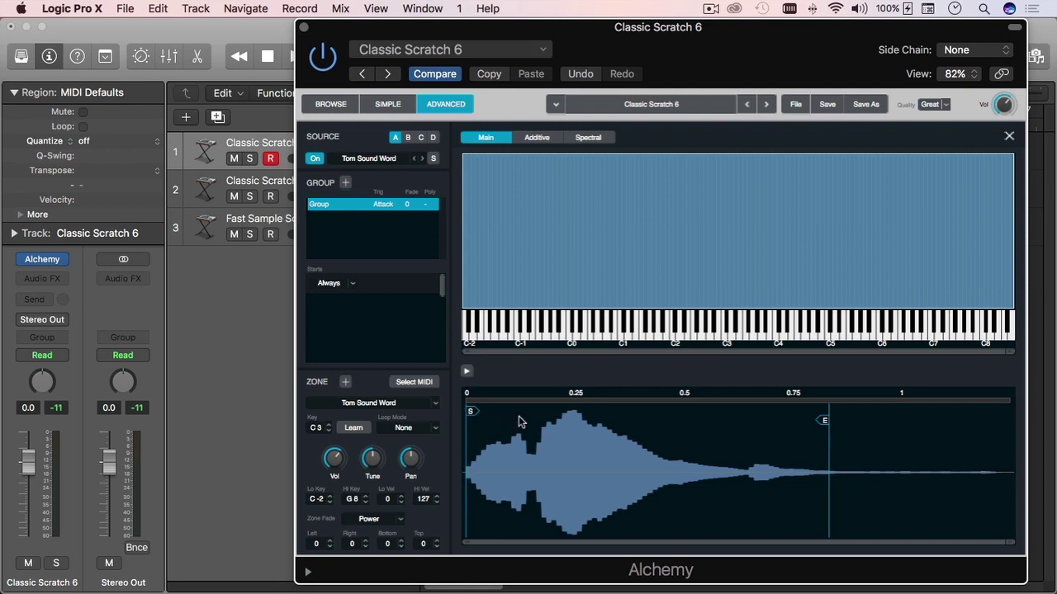
# Move the sample start marker later and the end marker earlier, then close the editor.
pyautogui.moveTo(474, 415); pyautogui.dragTo(538, 414)
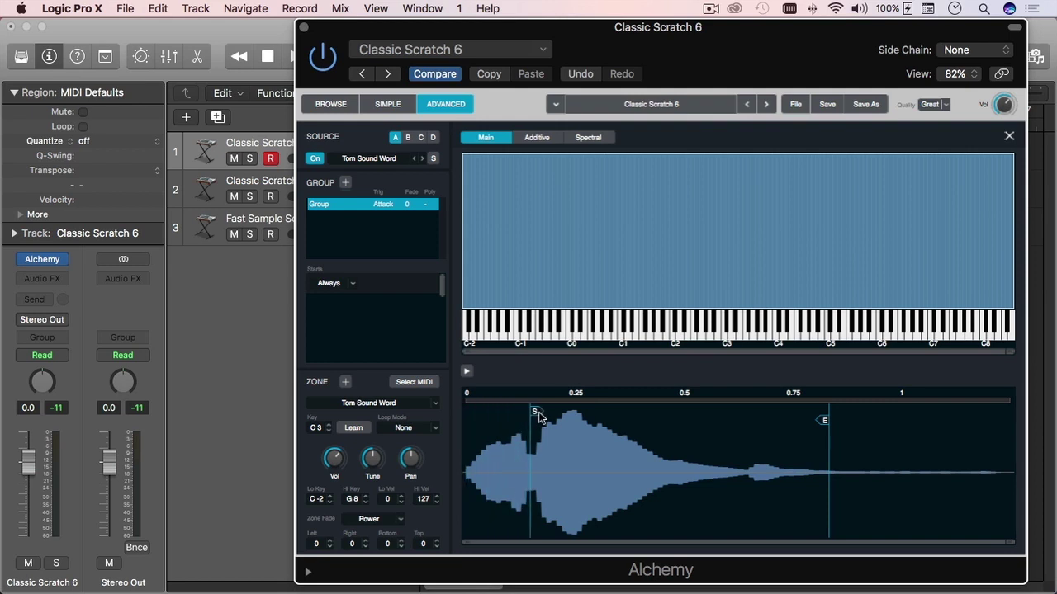
pyautogui.moveTo(820, 425)
pyautogui.mouseDown()
pyautogui.moveTo(766, 423)
pyautogui.moveTo(794, 423)
pyautogui.mouseUp()
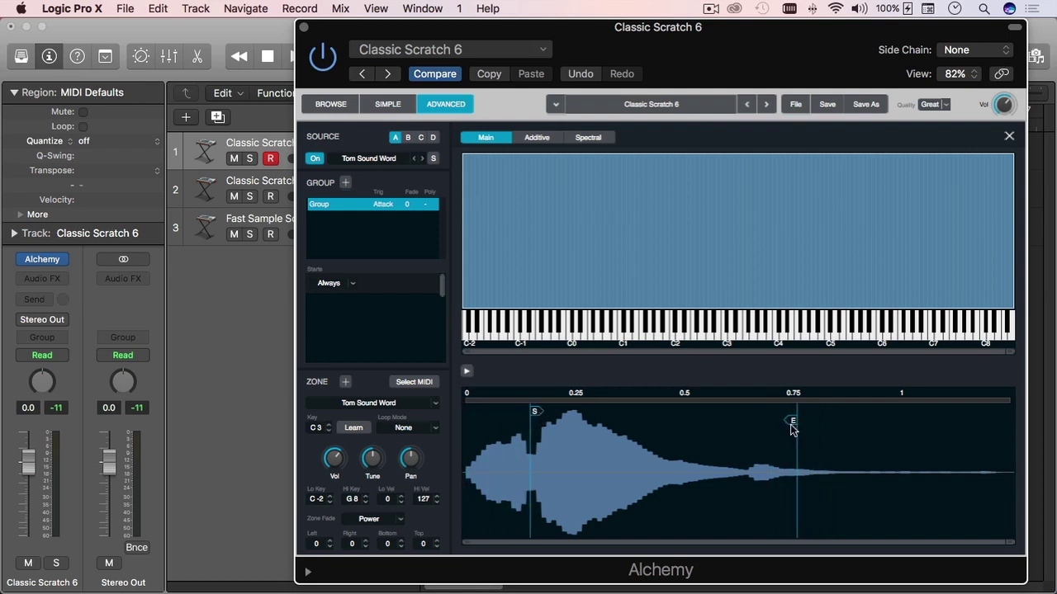
pyautogui.click(1009, 136)
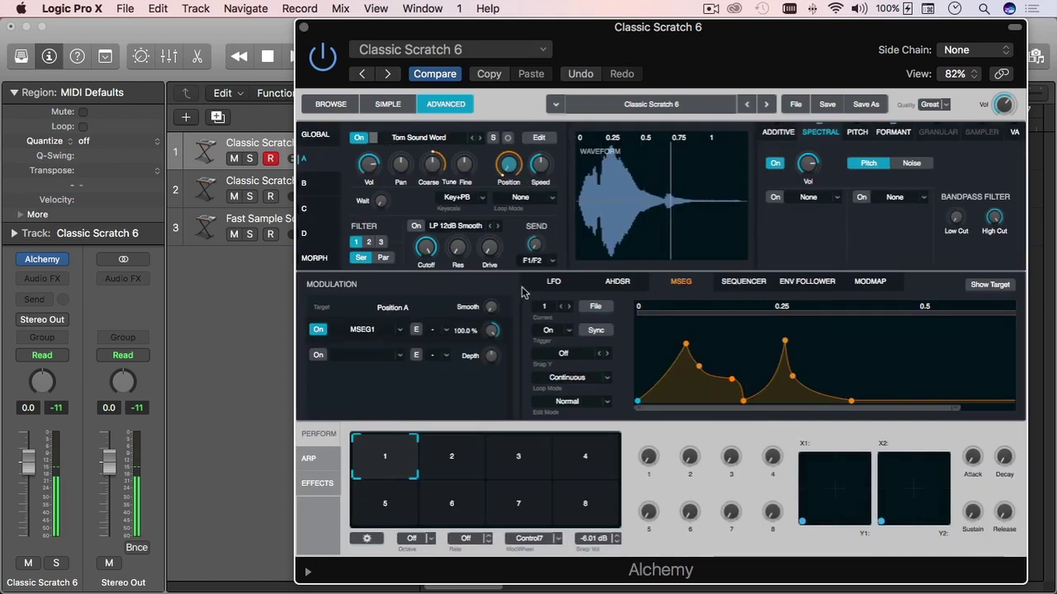
pyautogui.moveTo(520, 177)
pyautogui.moveTo(493, 330)
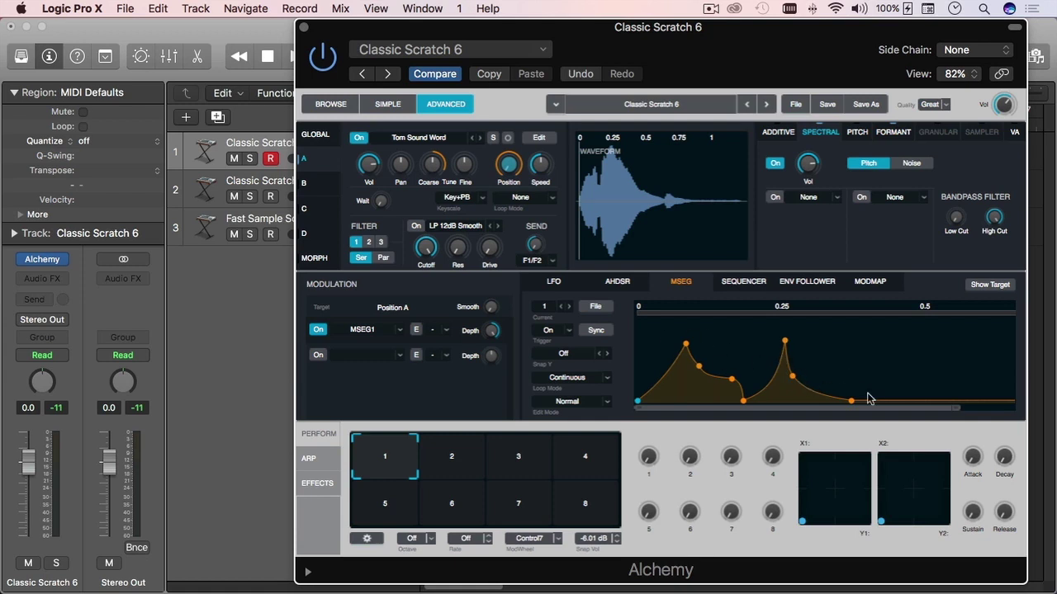
# Zoom the MSEG out and add a node on the envelope's flat baseline near 0.37 s.
pyautogui.moveTo(954, 410); pyautogui.dragTo(997, 412)
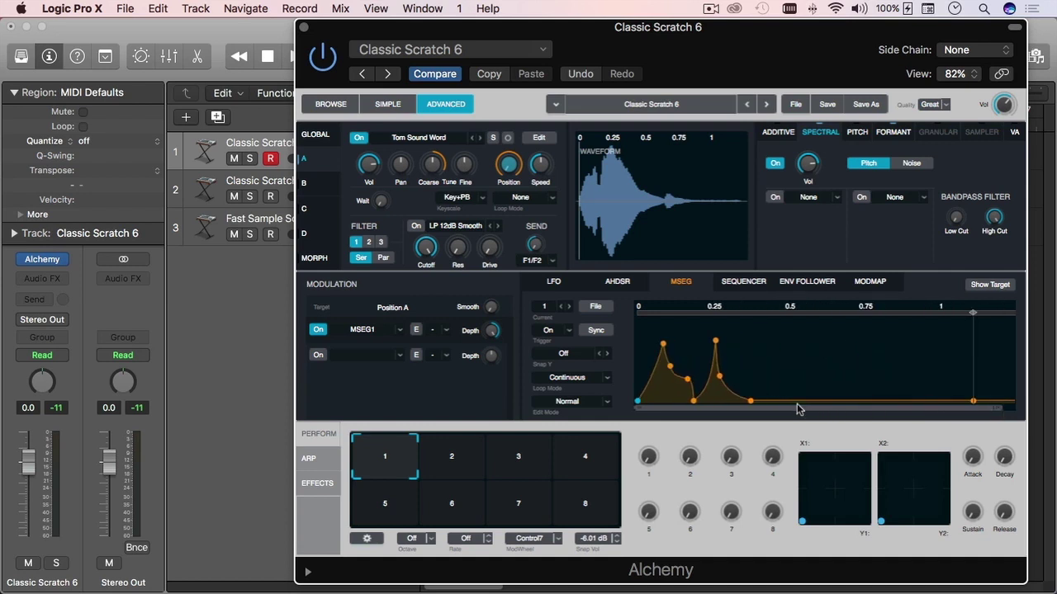
pyautogui.click(751, 402)
pyautogui.moveTo(758, 402); pyautogui.dragTo(751, 395)
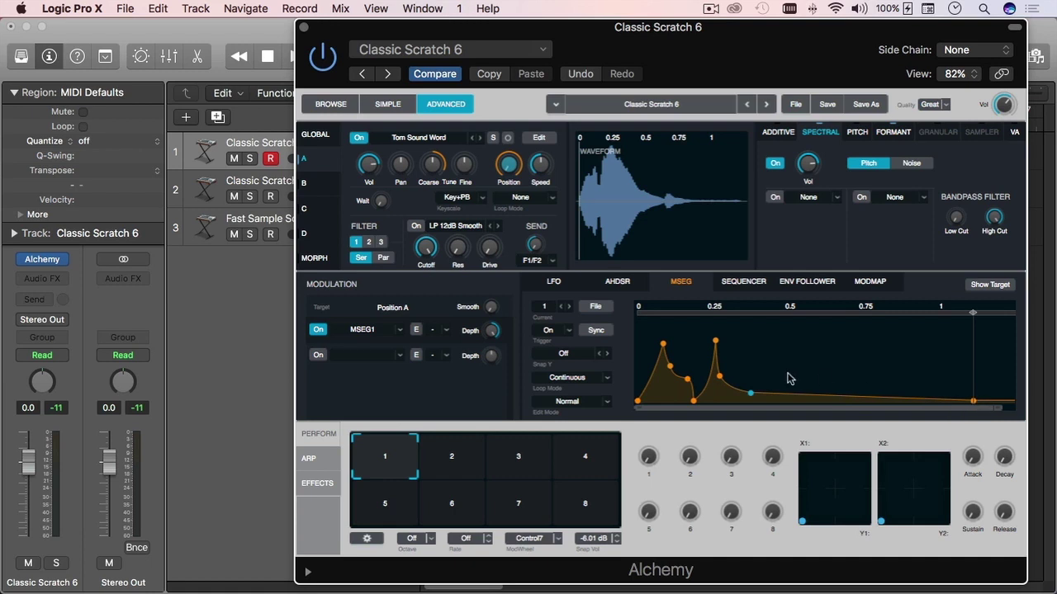
pyautogui.moveTo(751, 398)
pyautogui.moveTo(751, 398); pyautogui.dragTo(749, 406)
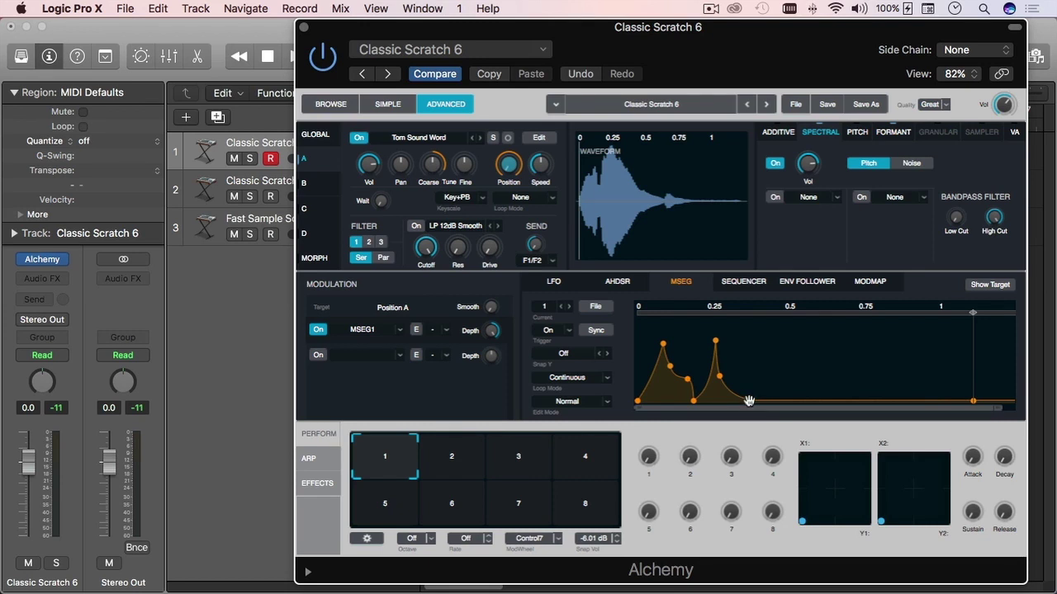
pyautogui.moveTo(748, 402)
pyautogui.click(749, 402)
pyautogui.moveTo(751, 403)
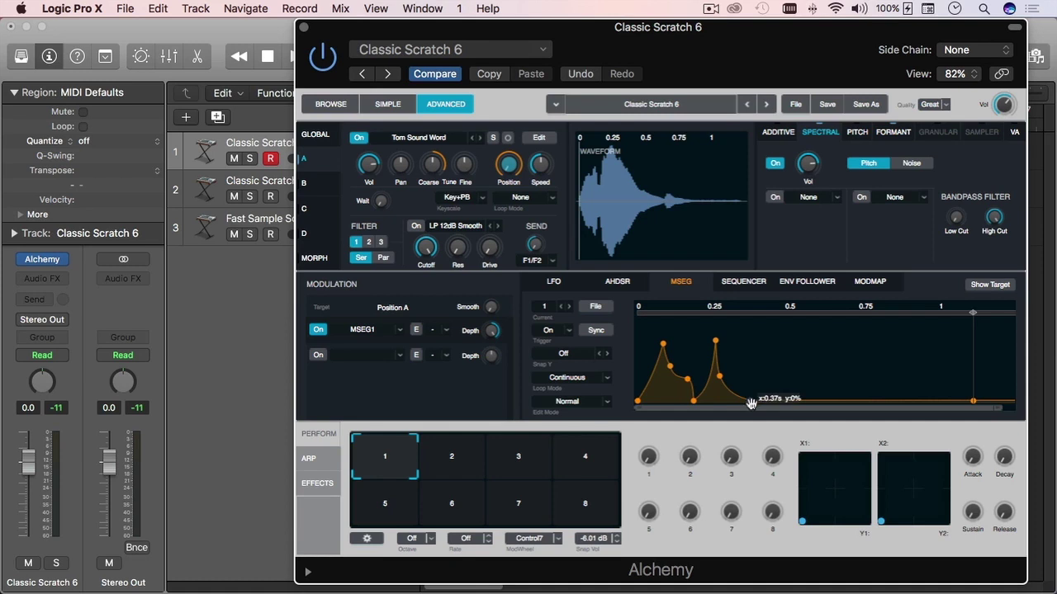
# Close Classic Scratch 6's Alchemy and open Alchemy on the Classic Scratch 2 track.
pyautogui.click(304, 28)
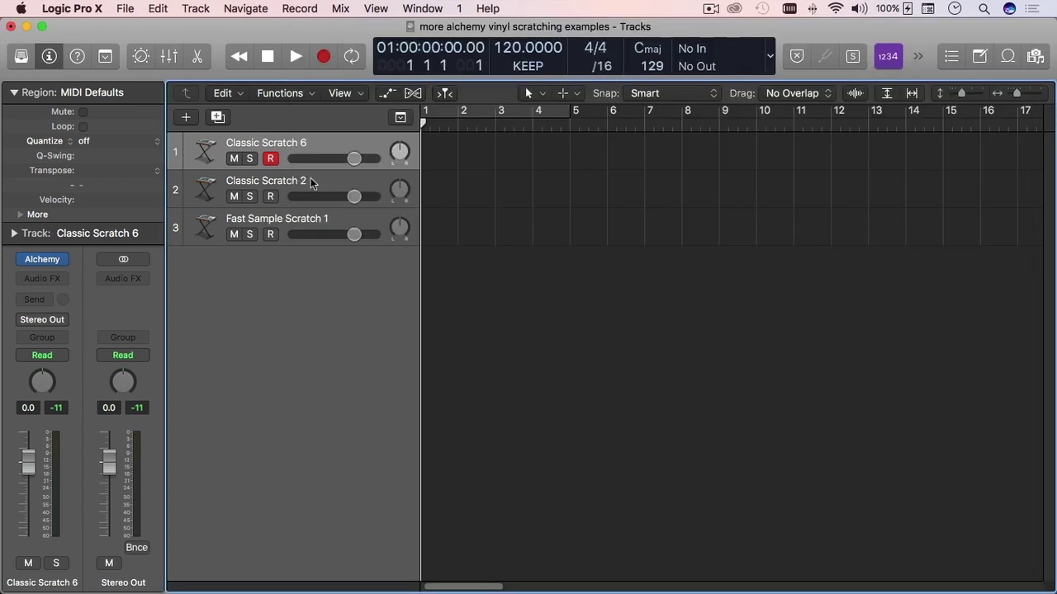
pyautogui.click(312, 183)
pyautogui.click(46, 261)
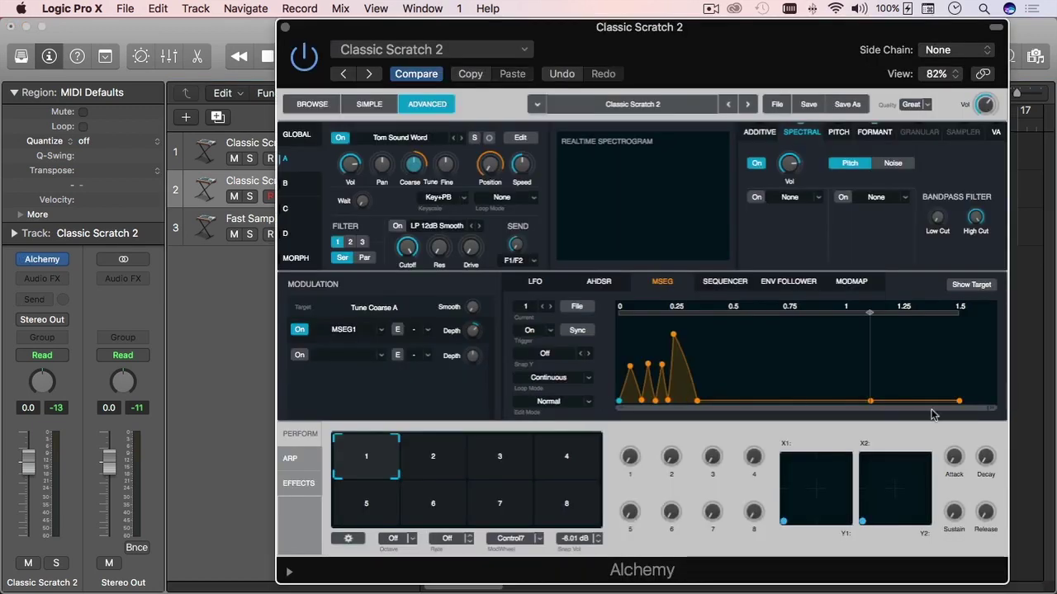
# Zoom the MSEG to 0–0.5 s and compare the Position and Coarse tune modulations.
pyautogui.moveTo(991, 411); pyautogui.dragTo(931, 410)
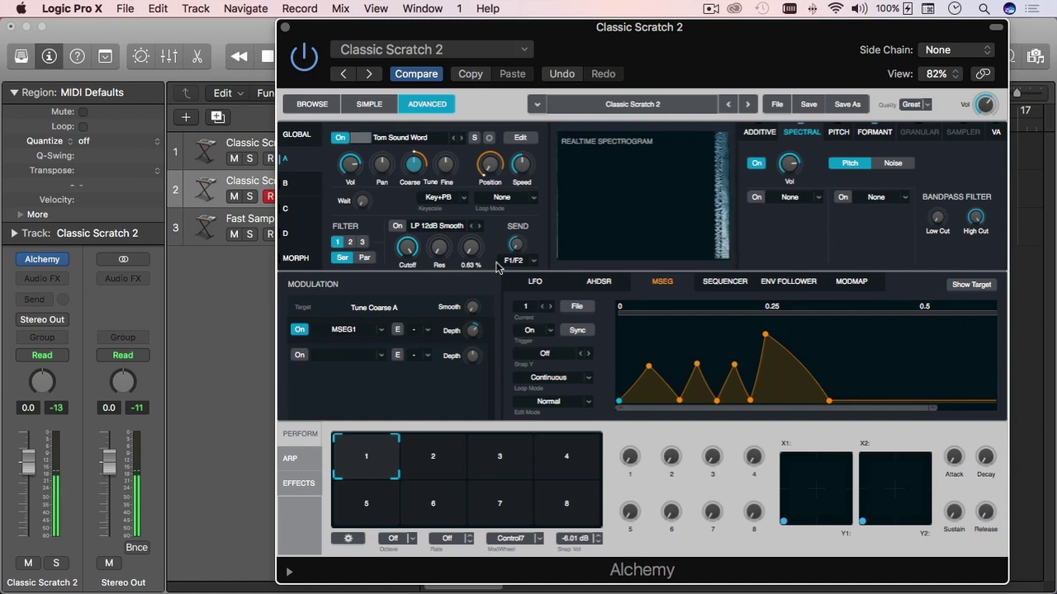
pyautogui.click(487, 165)
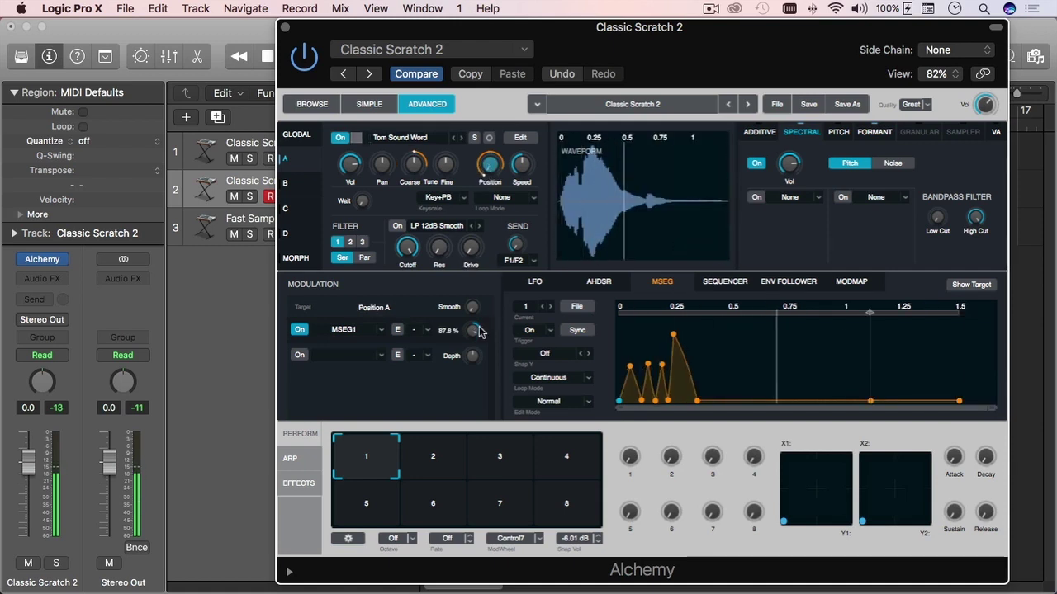
pyautogui.click(413, 165)
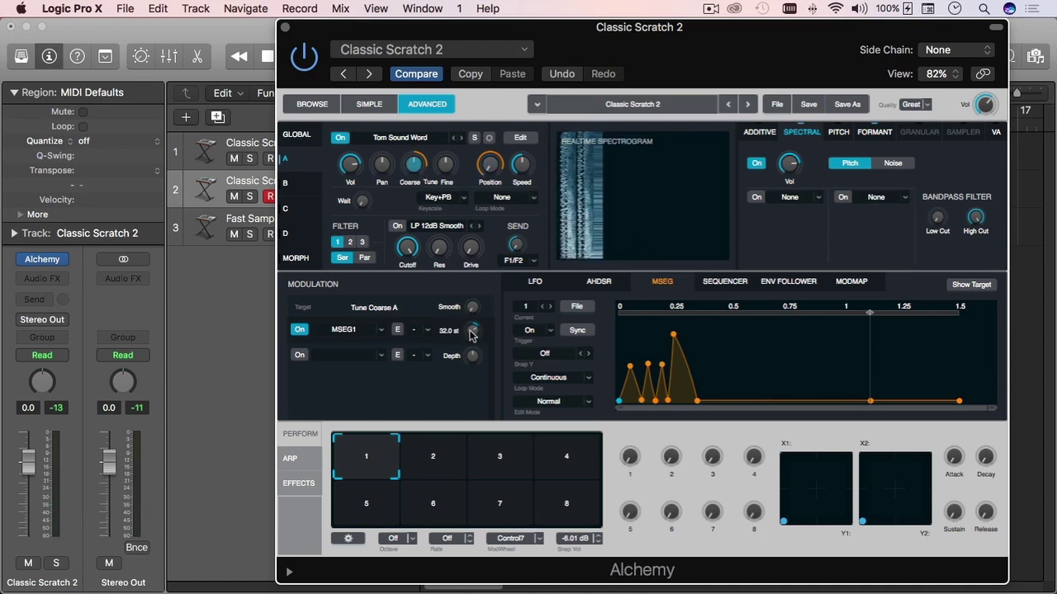
pyautogui.click(489, 169)
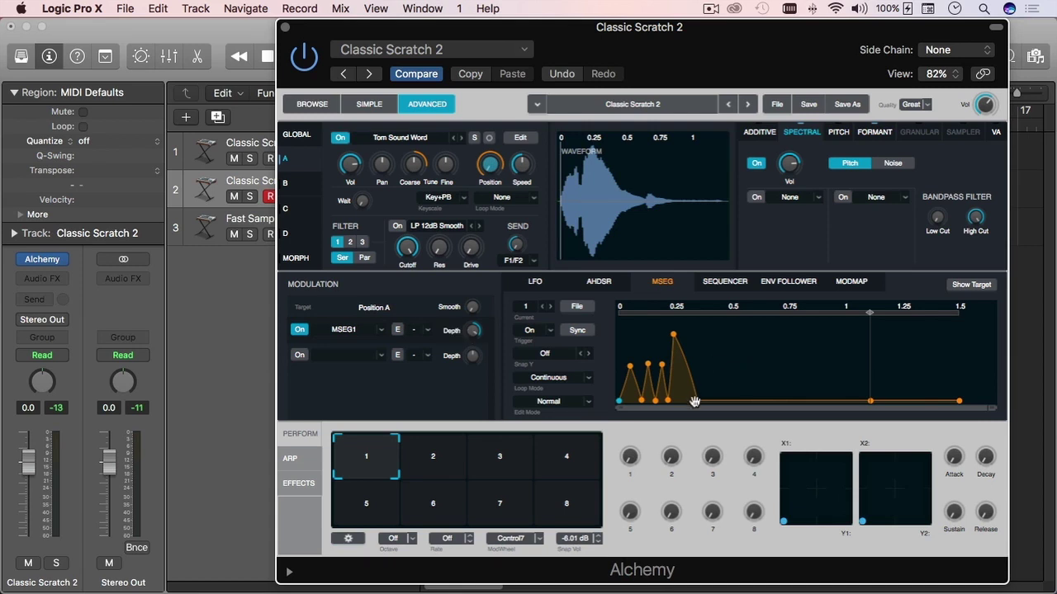
# Shift the sample start slightly later, extend the end point right, and set MSEG1 depth to 29.2 %.
pyautogui.click(525, 139)
pyautogui.moveTo(511, 411); pyautogui.dragTo(527, 418)
pyautogui.moveTo(738, 427); pyautogui.dragTo(961, 425)
pyautogui.click(991, 137)
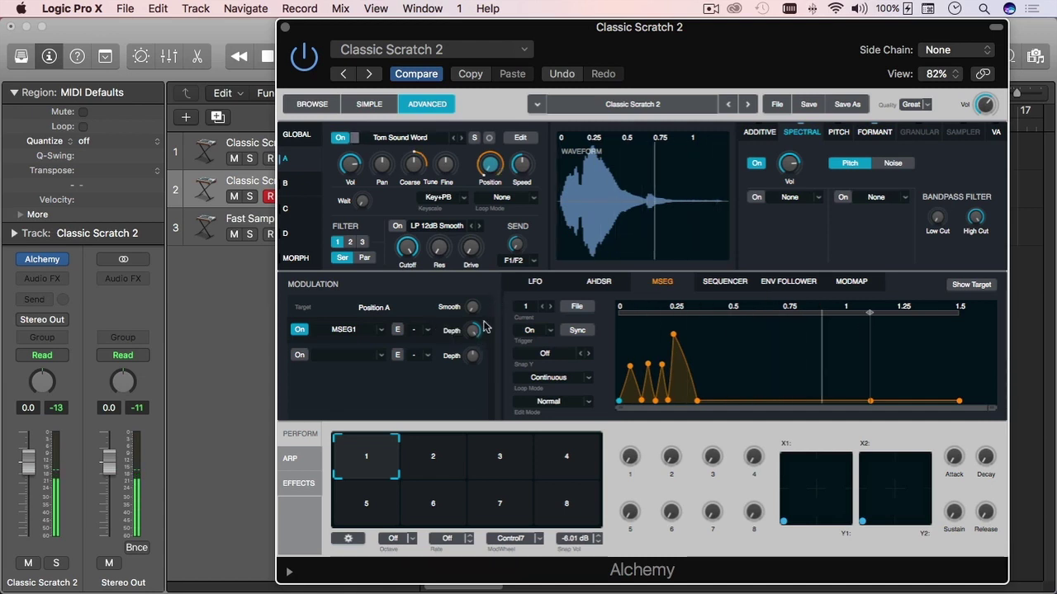
pyautogui.moveTo(472, 331); pyautogui.dragTo(471, 378)
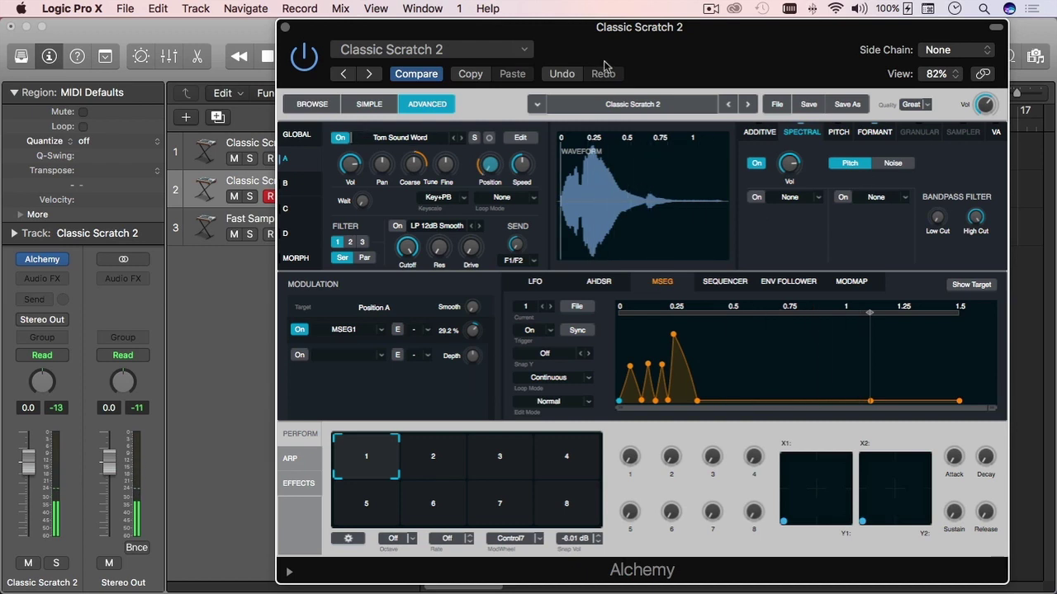
# Close Classic Scratch 2's Alchemy and open Alchemy on the Fast Sample Scratch 1 track.
pyautogui.click(285, 28)
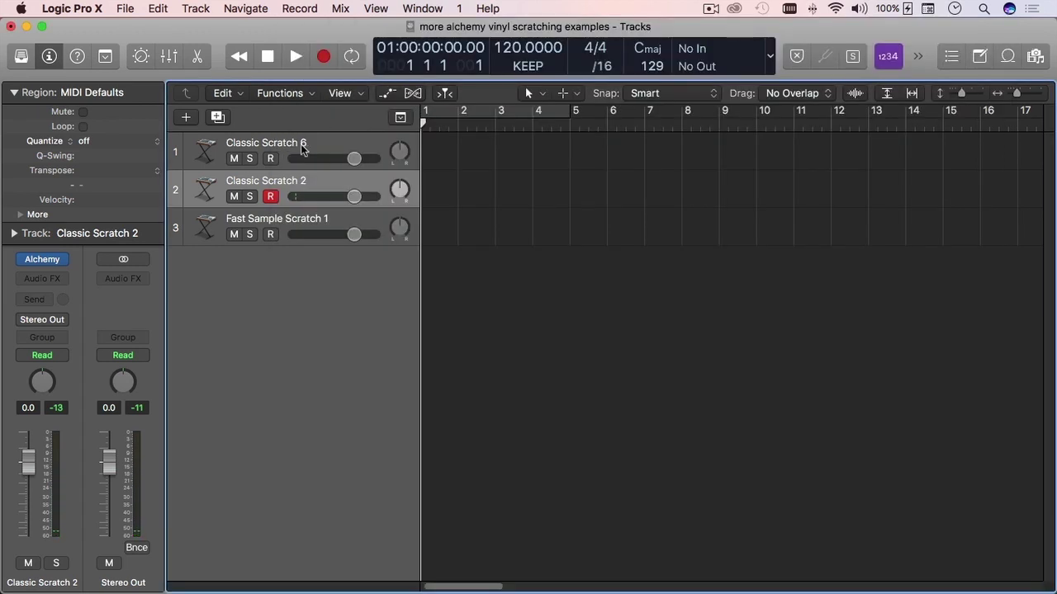
pyautogui.click(335, 219)
pyautogui.moveTo(43, 265)
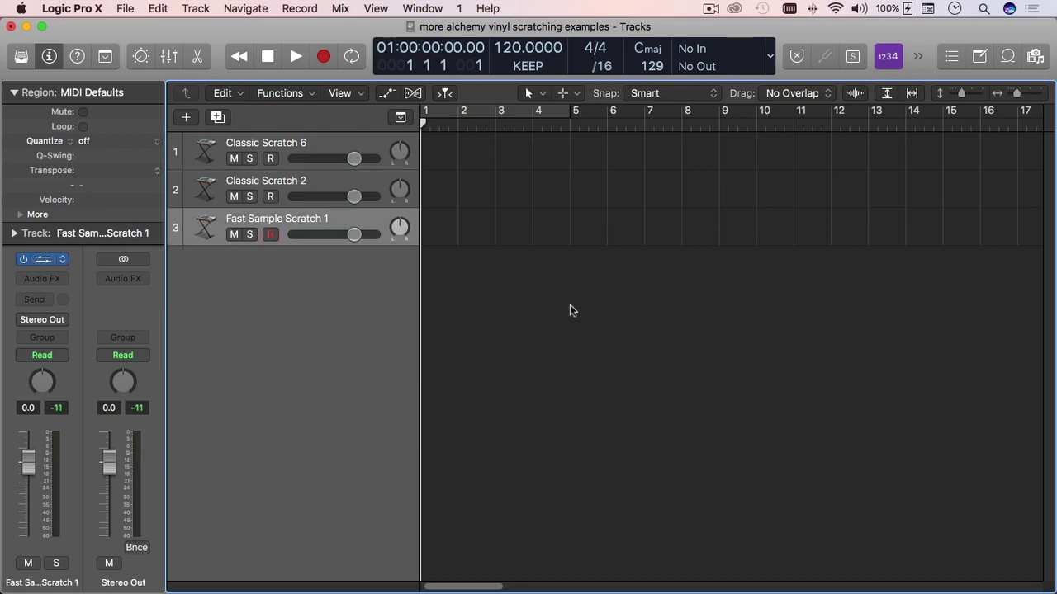
pyautogui.press('v')
# Zoom into Fast Sample Scratch 1's Position A envelope and add a node on its curve.
pyautogui.moveTo(944, 411); pyautogui.dragTo(863, 412)
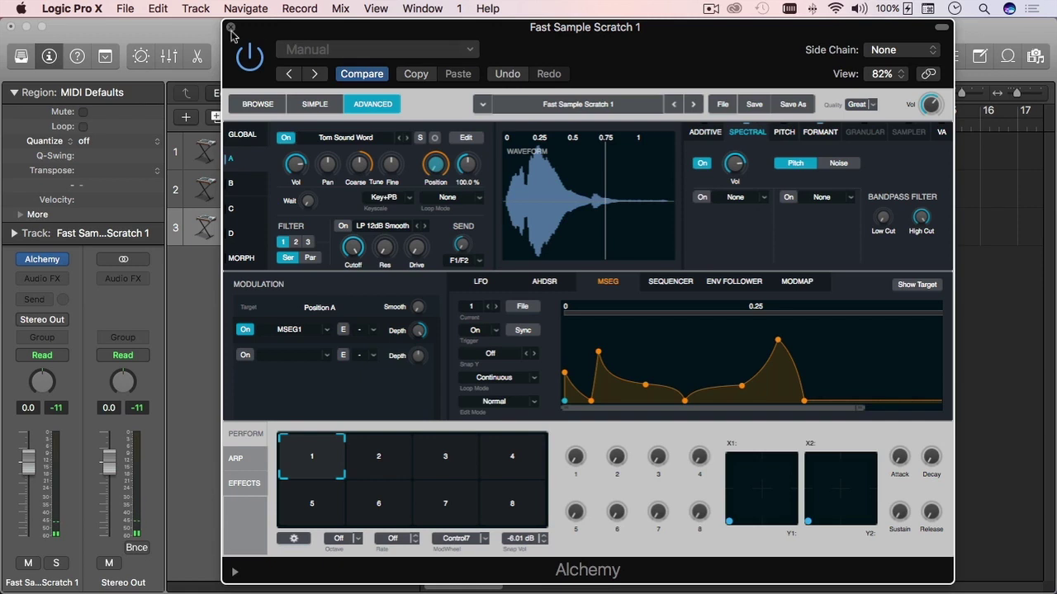
pyautogui.moveTo(262, 32); pyautogui.dragTo(287, 27)
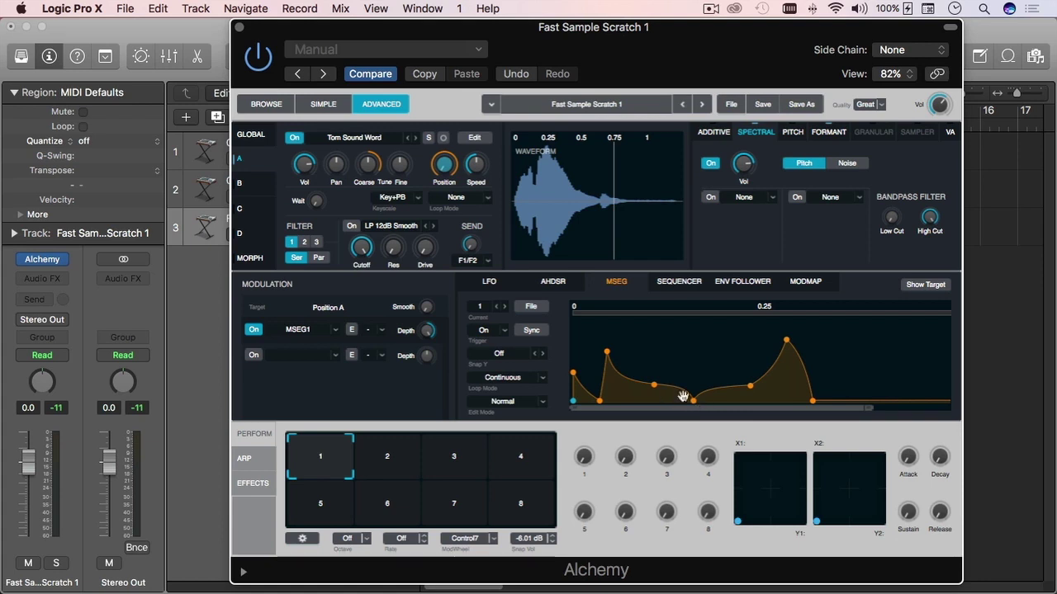
pyautogui.click(692, 399)
# Zoom out the MSEG envelope view, then close Fast Sample Scratch 1's Alchemy window.
pyautogui.moveTo(866, 412); pyautogui.dragTo(933, 413)
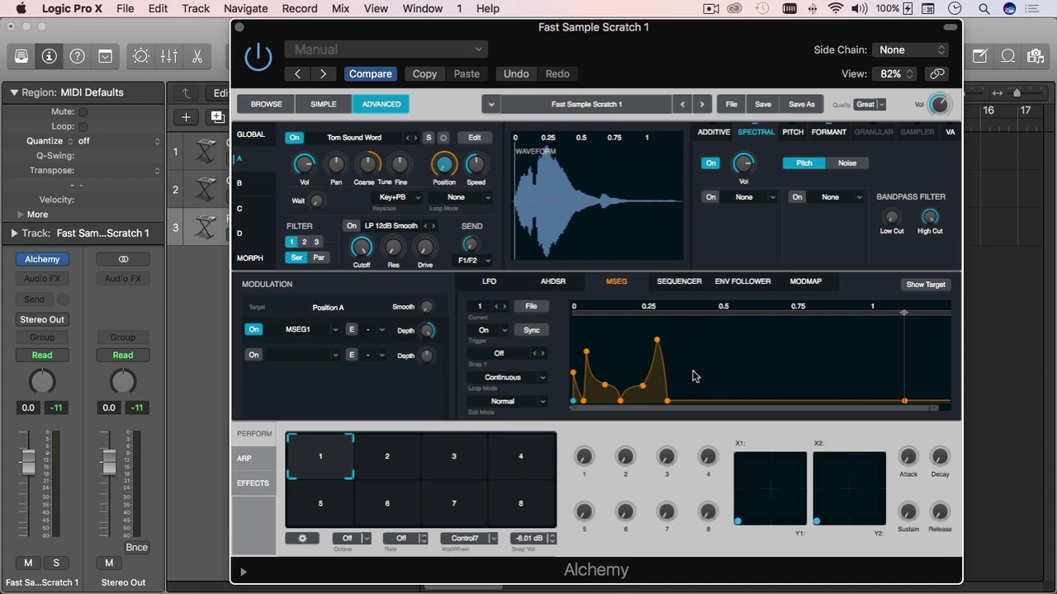
pyautogui.moveTo(943, 417); pyautogui.dragTo(904, 407)
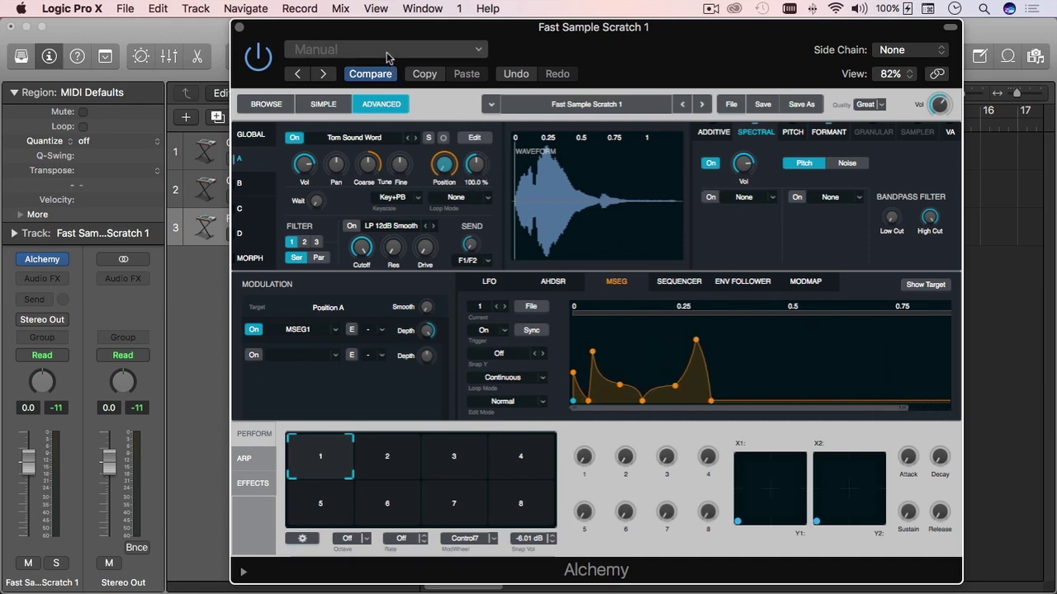
pyautogui.click(239, 29)
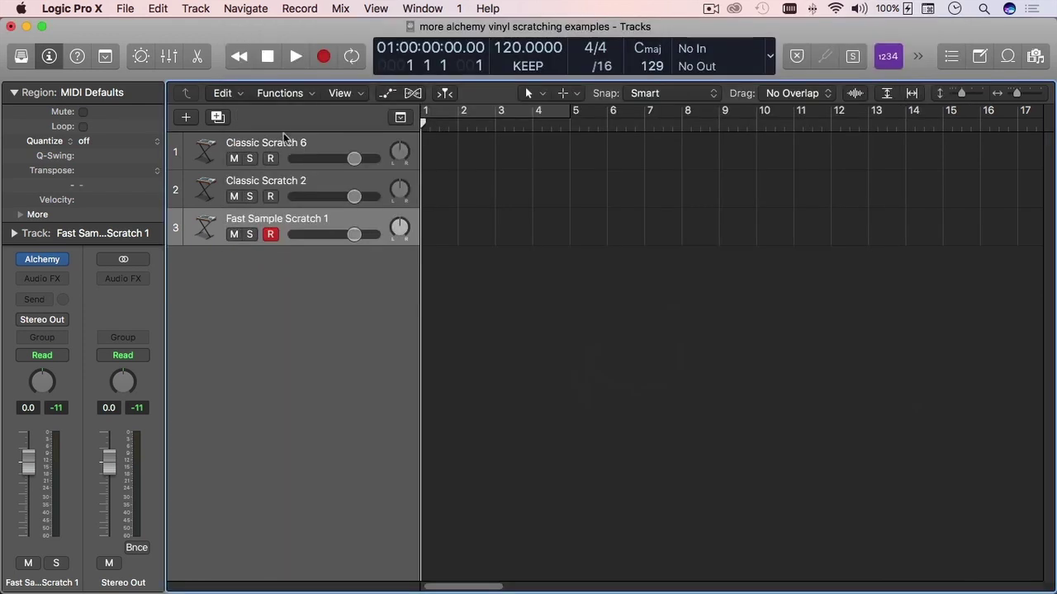